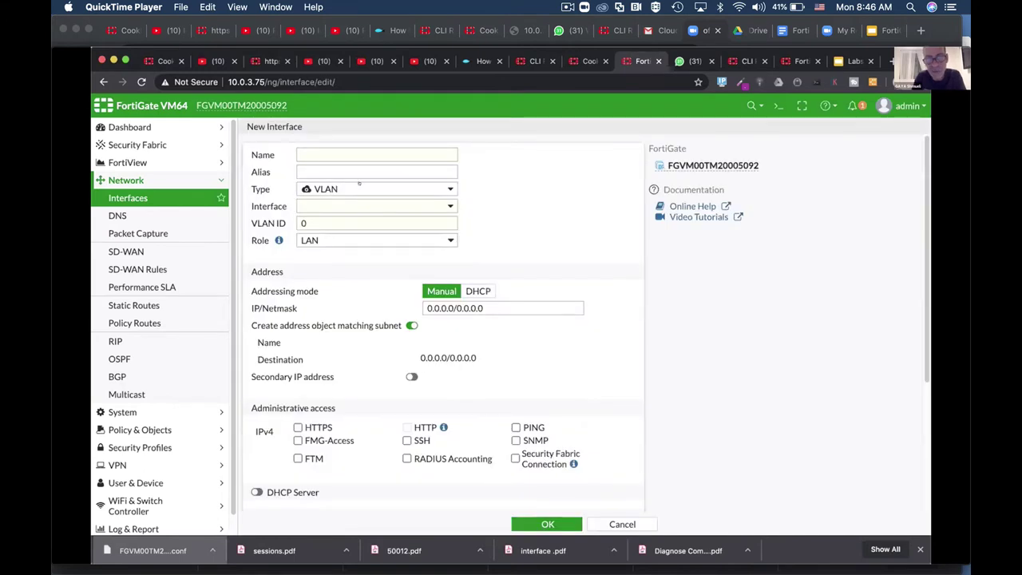
left_click(359, 185)
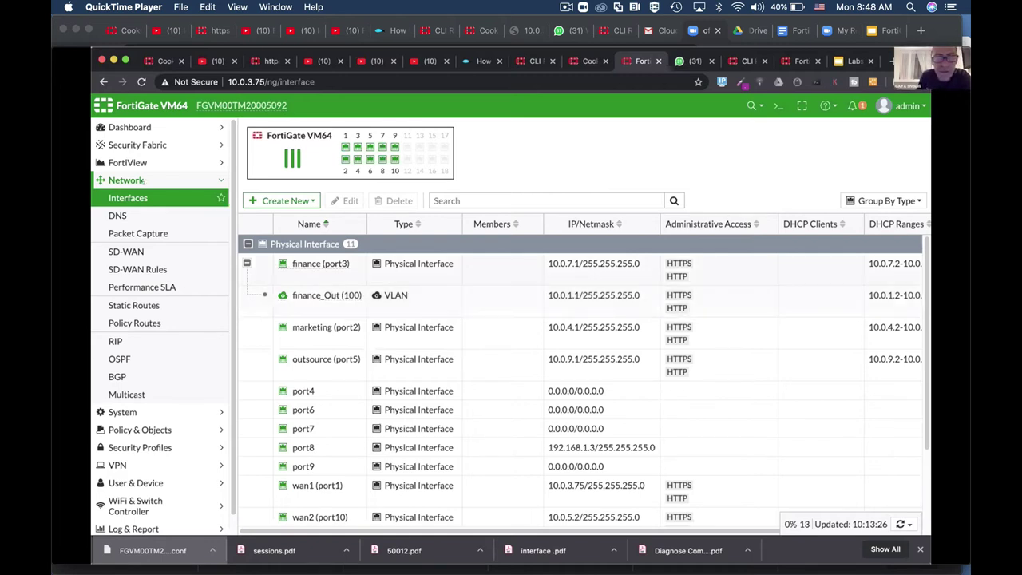
Step: Delete the deny_ftp policy from the IPv4 policies and confirm the deletion
left_click(152, 428)
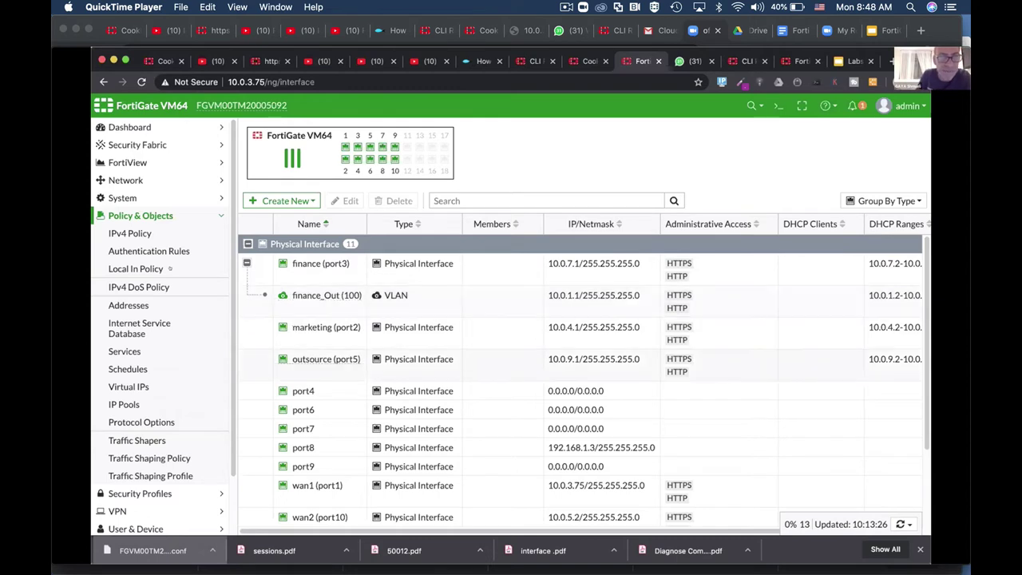
left_click(132, 232)
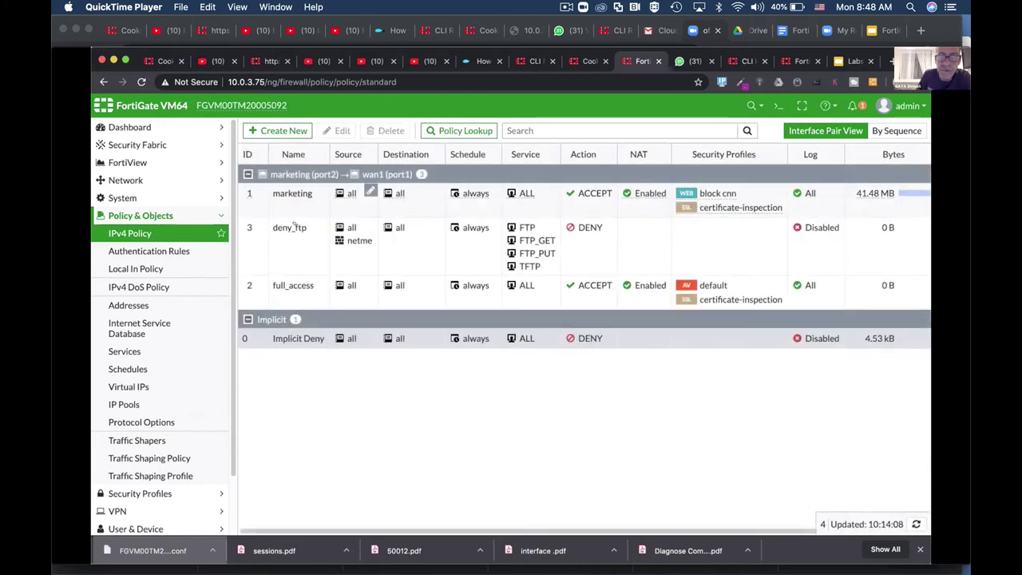
left_click(298, 227)
right_click(302, 229)
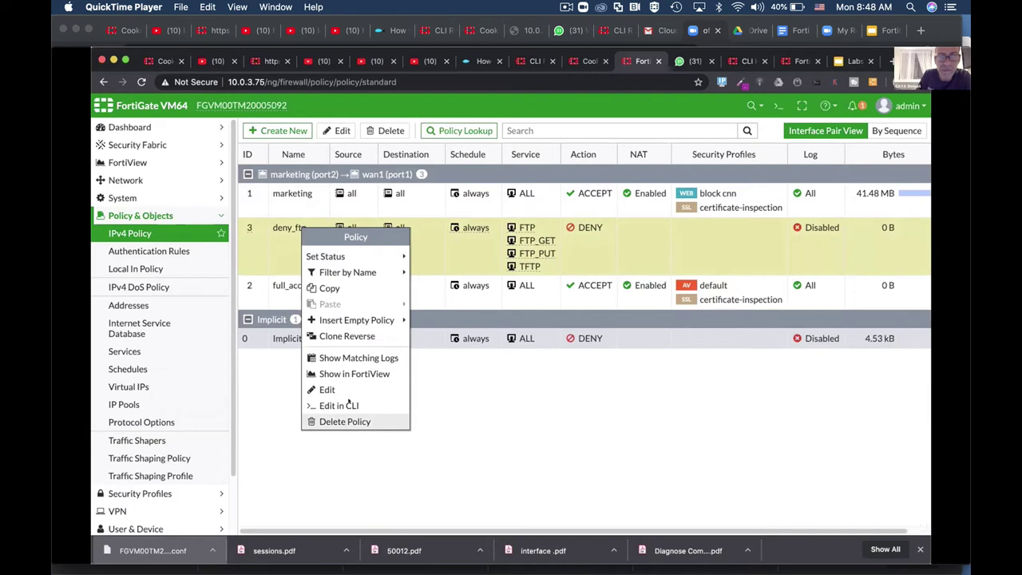
left_click(345, 422)
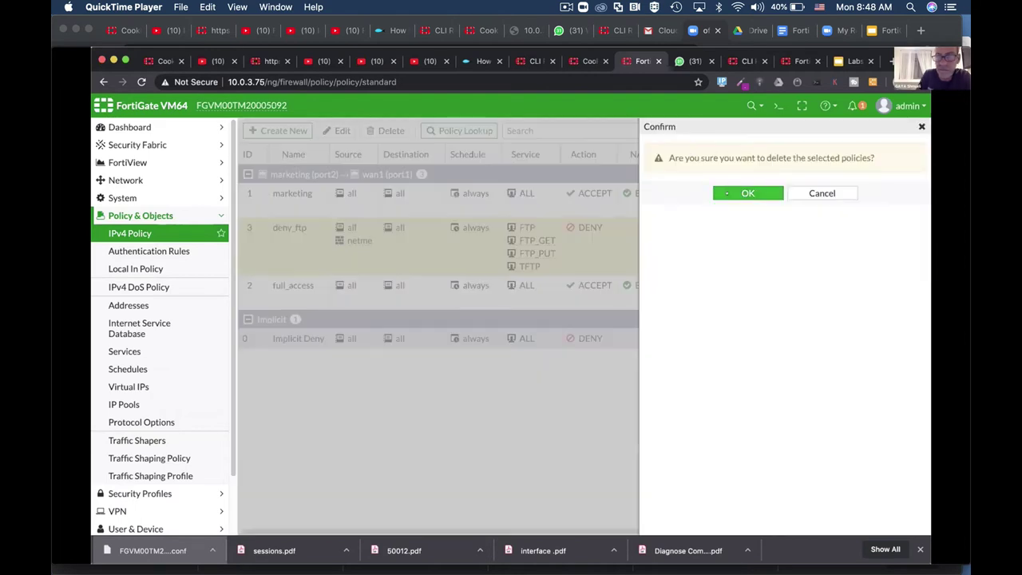
left_click(748, 192)
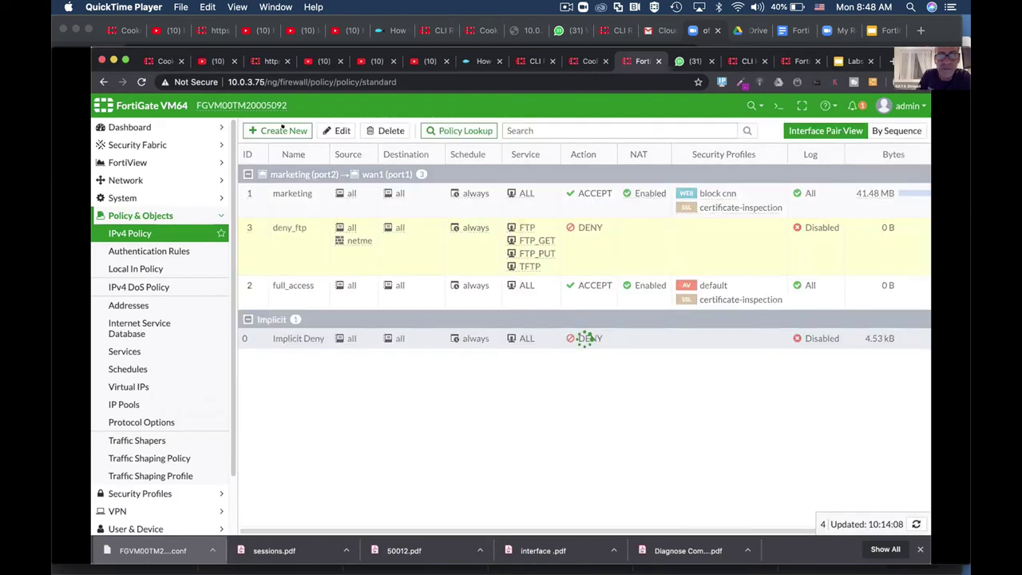
Step: Create a new IPv4 policy named finance_out
double_click(706, 210)
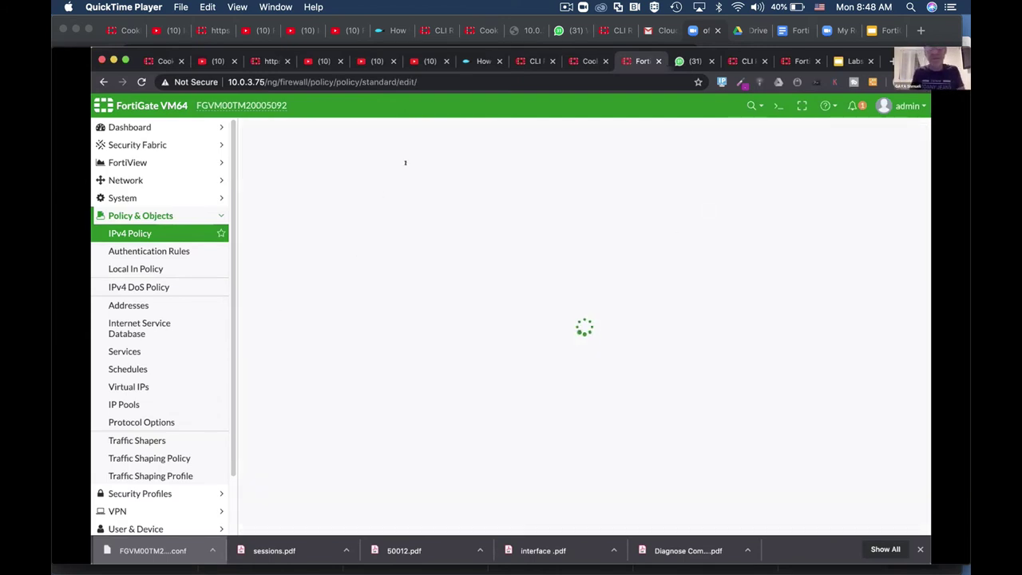
type("finan")
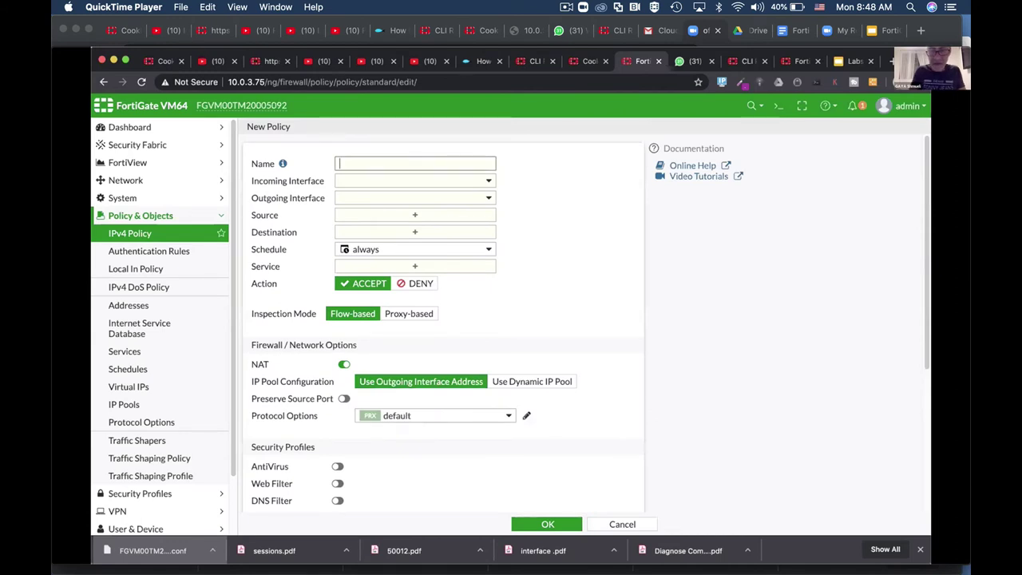
type("ce_")
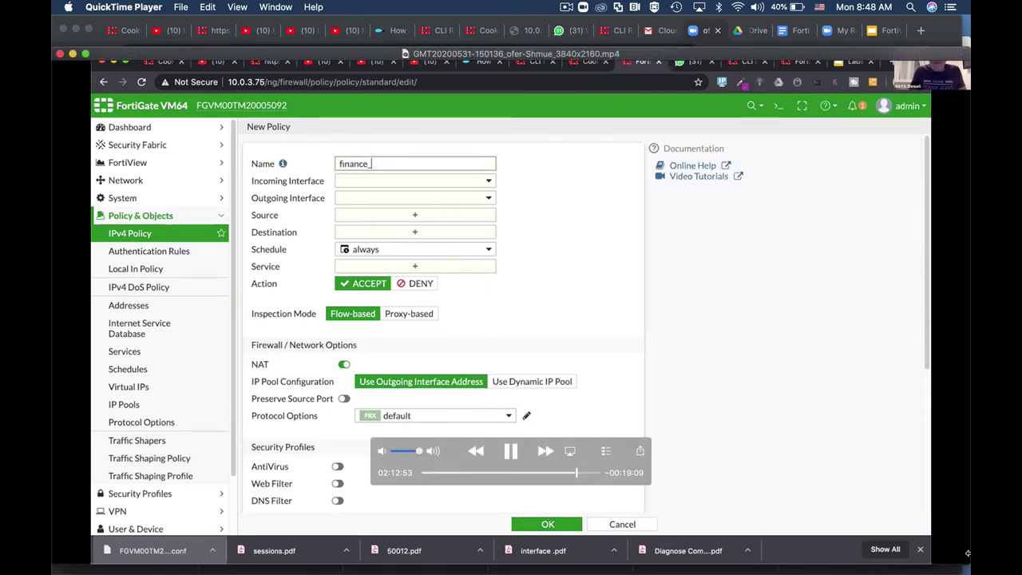
type("out")
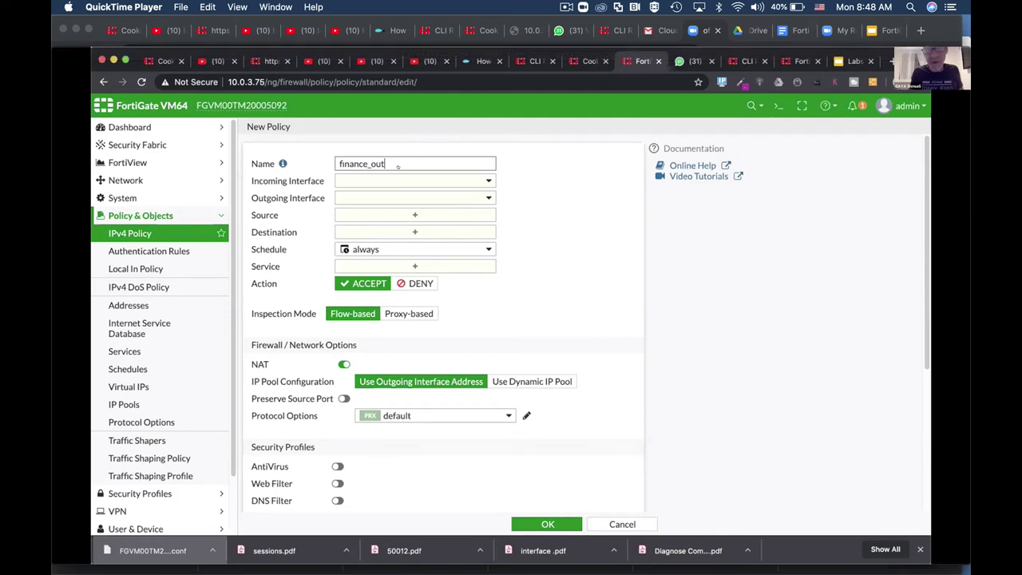
Step: Set the policy's incoming interface to finance_Out (100) and its outgoing interface to wan1 (port1)
left_click(396, 176)
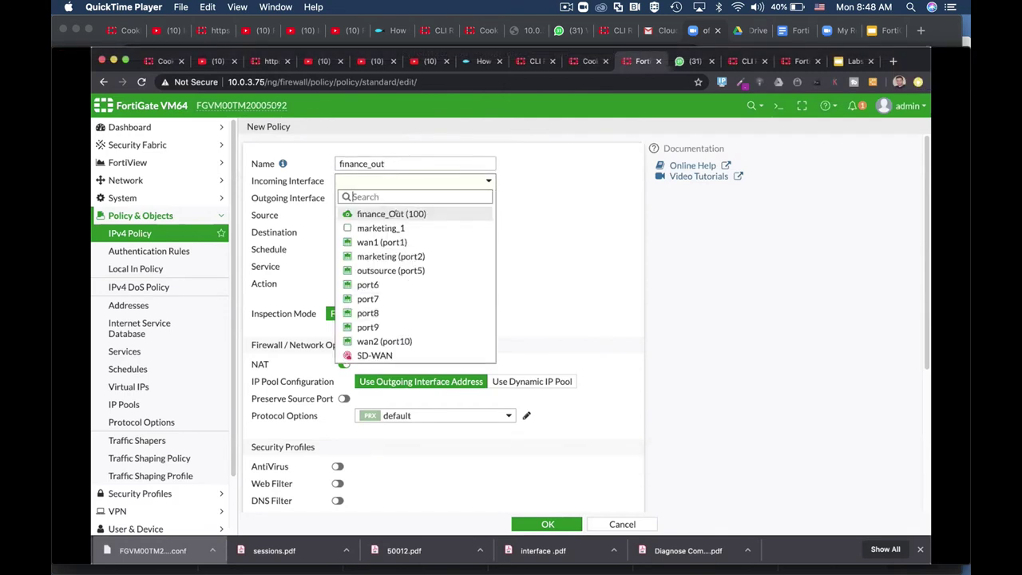
left_click(396, 214)
left_click(404, 200)
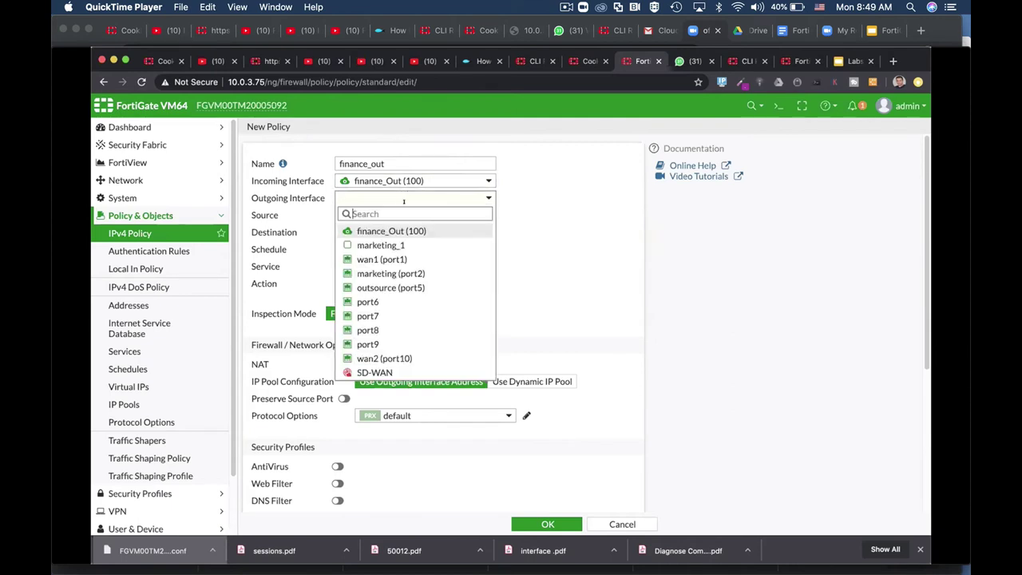
left_click(415, 260)
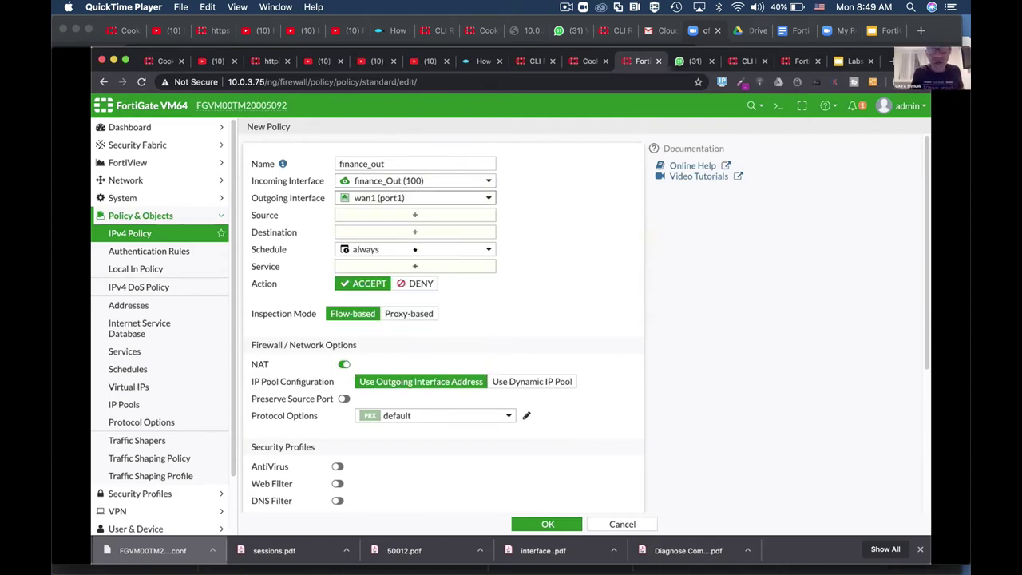
Step: Set both the source and the destination address of the finance_out policy to all
left_click(433, 214)
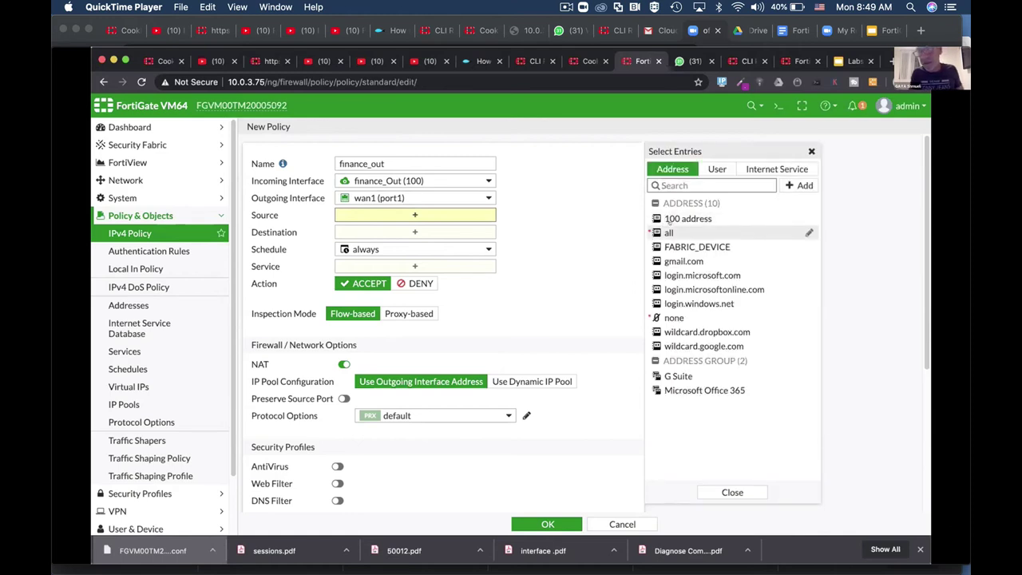
left_click(668, 230)
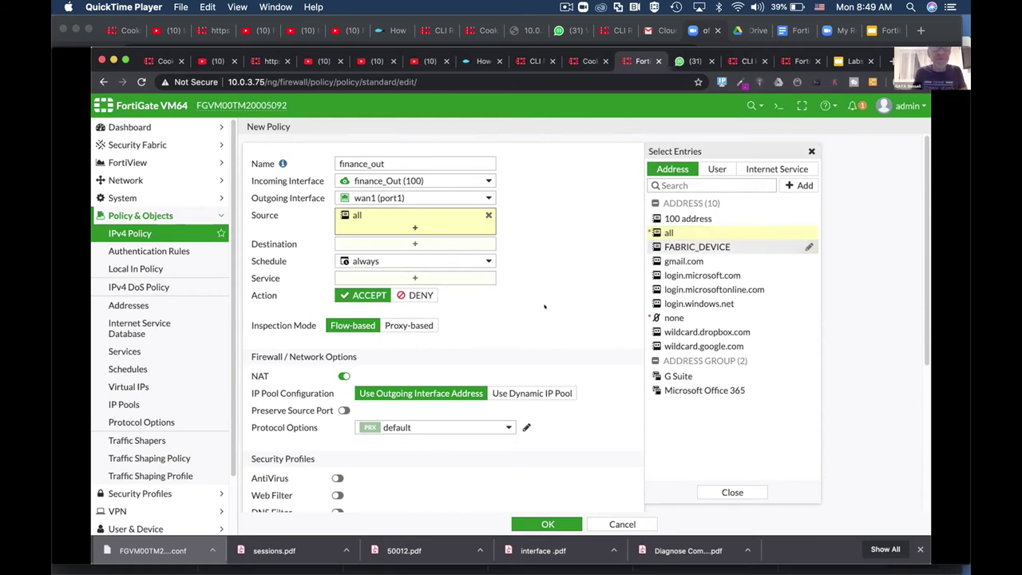
left_click(433, 242)
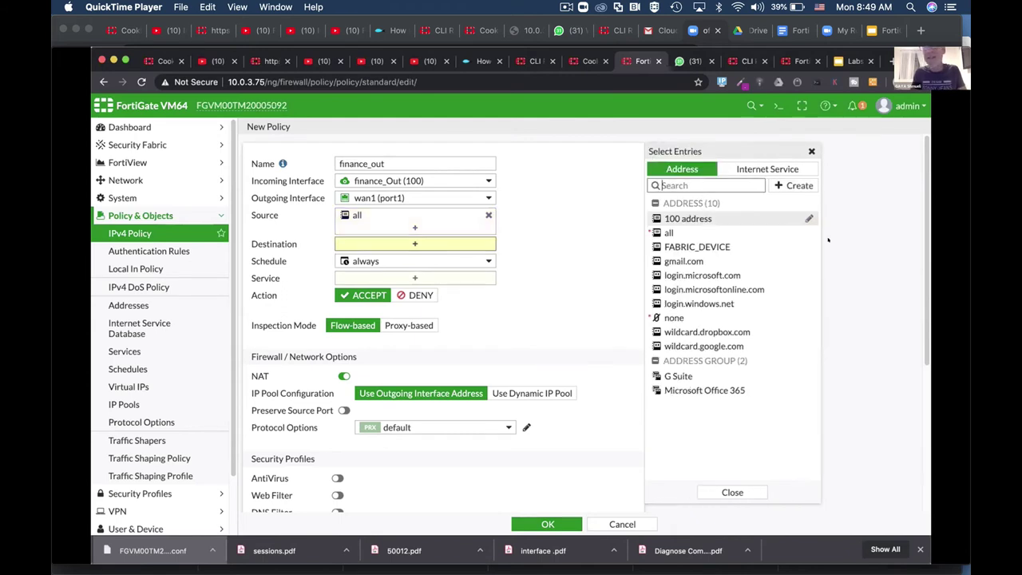
mouse_move(654, 230)
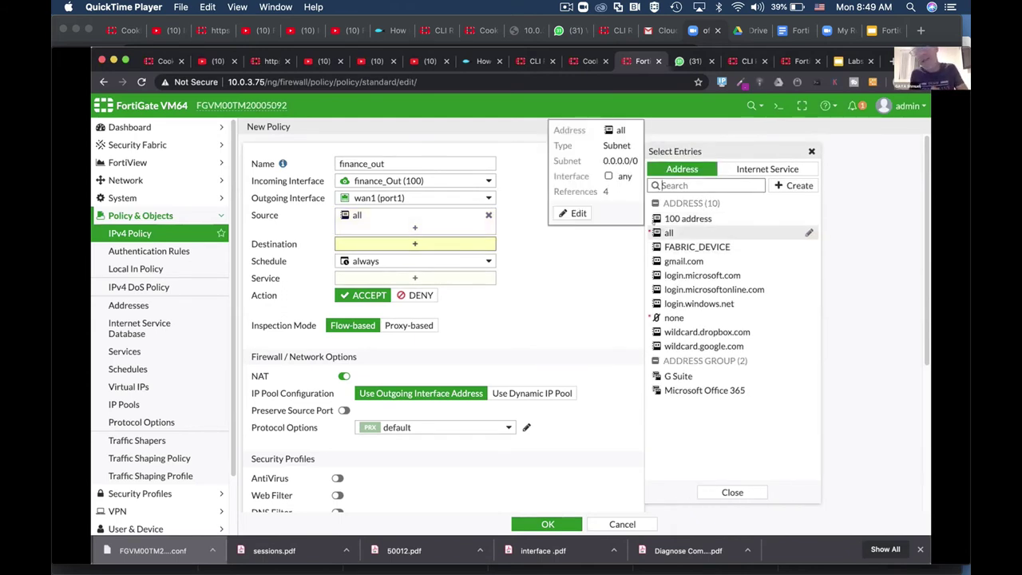
left_click(657, 231)
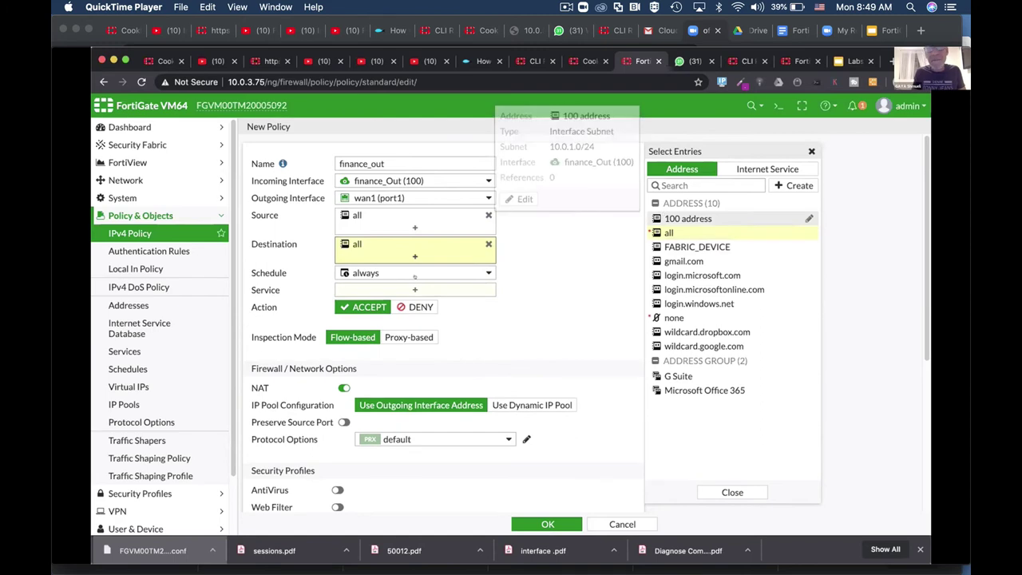
left_click(397, 272)
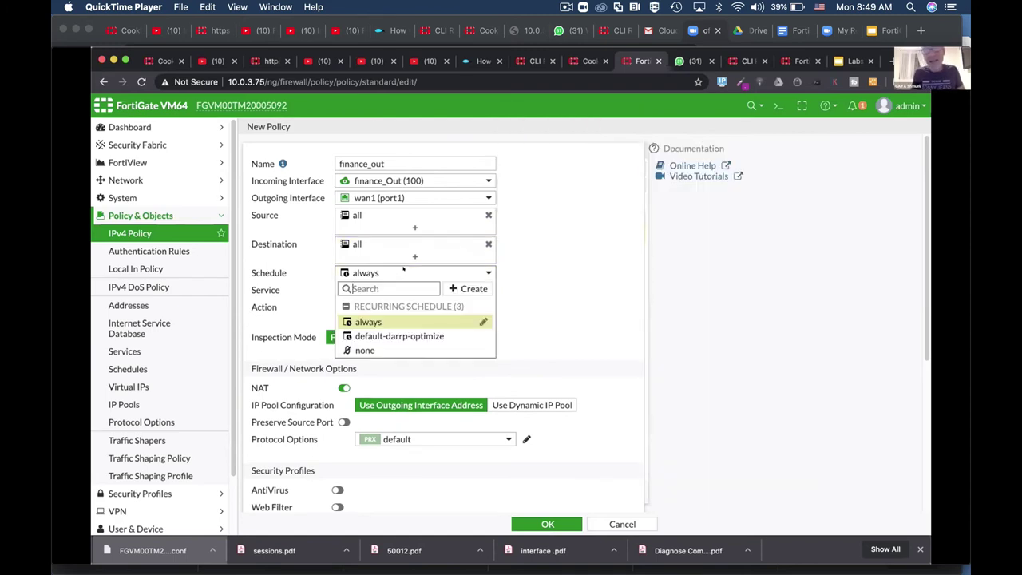
mouse_move(375, 335)
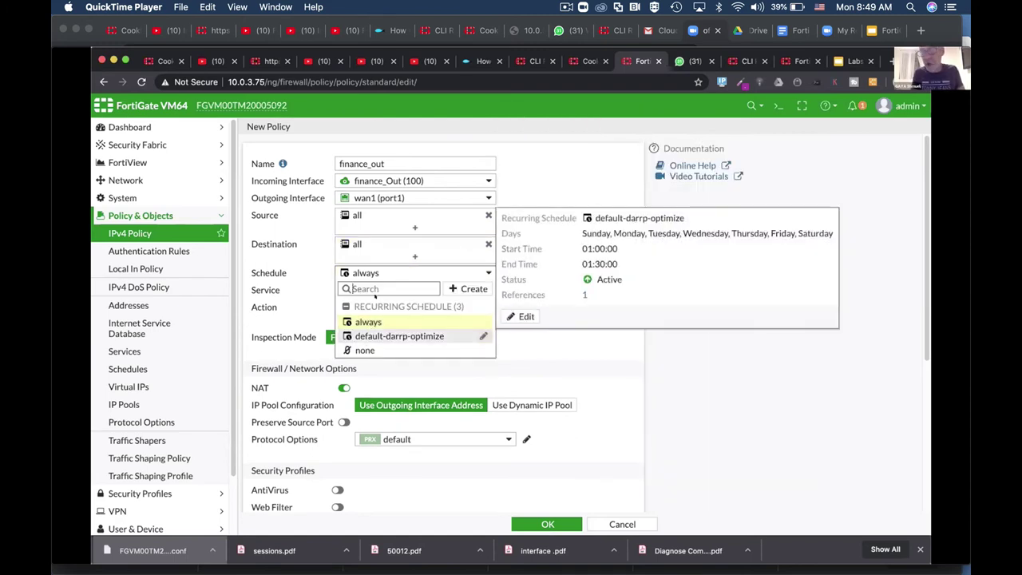
left_click(367, 272)
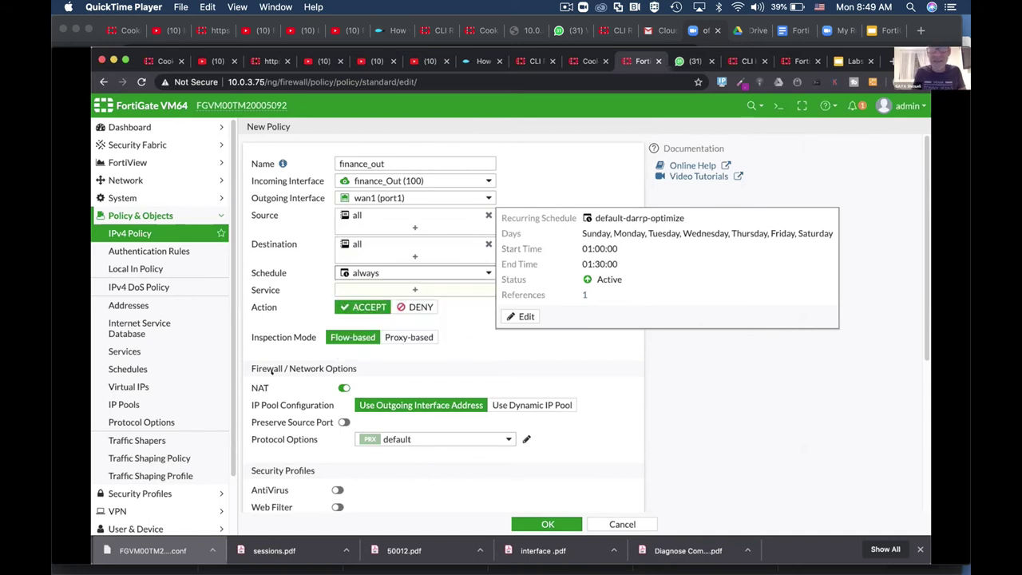
mouse_move(369, 270)
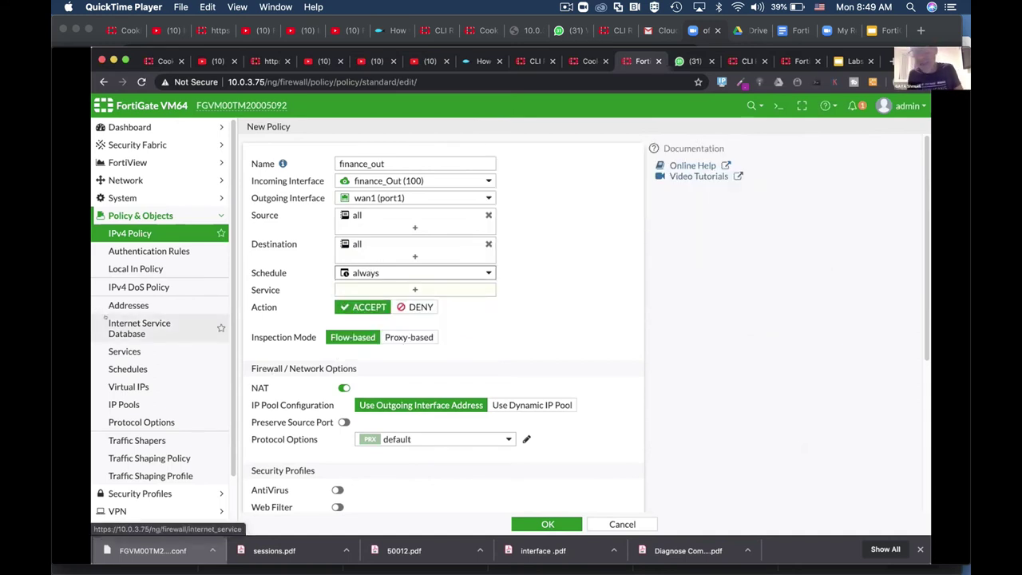
Step: Add the services FTP, FTP_GET and FTP_PUT to the finance_out policy and save it
left_click(387, 289)
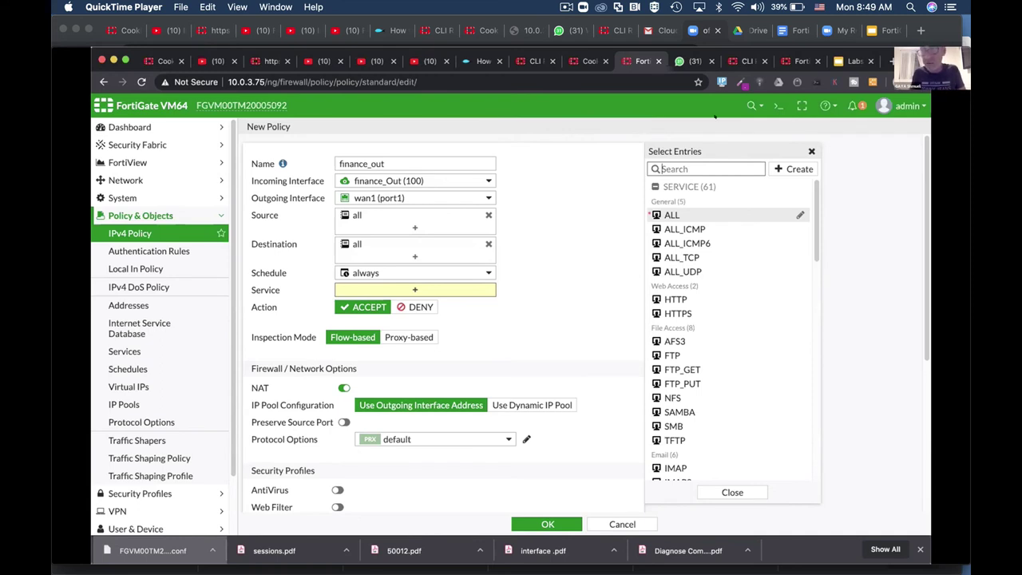
type("ftp")
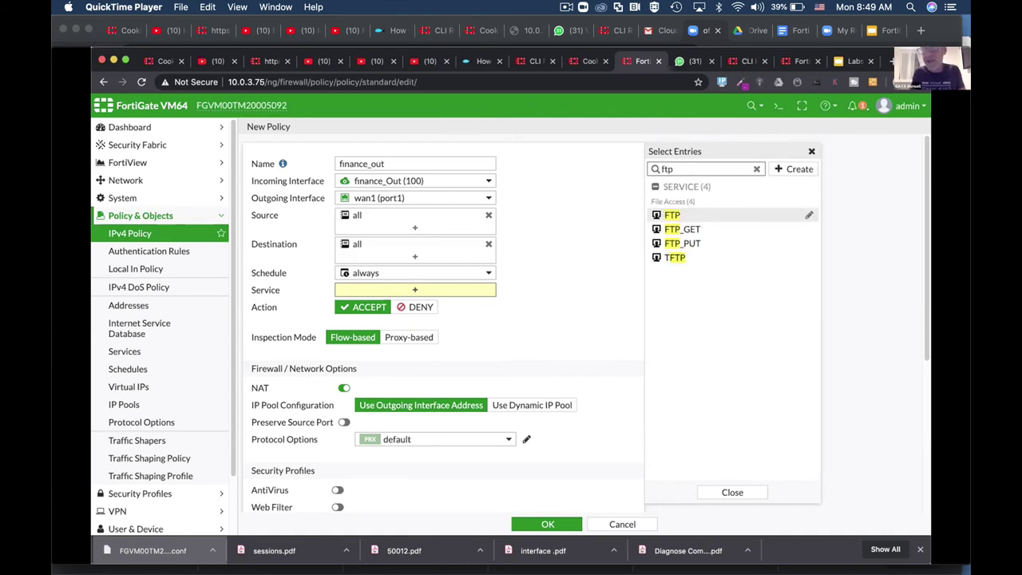
left_click(672, 215)
left_click(683, 229)
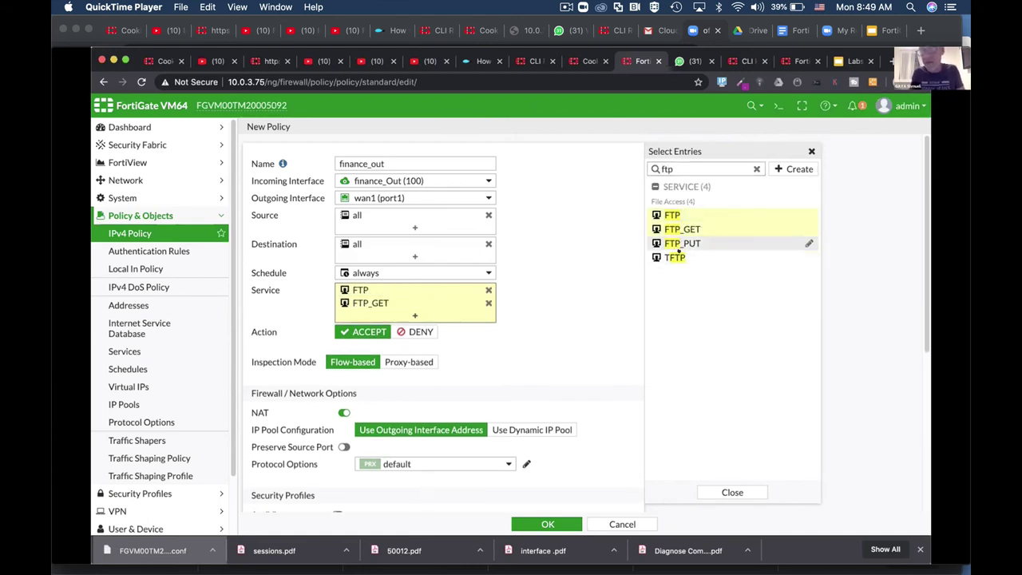
left_click(679, 246)
left_click(679, 253)
left_click(677, 255)
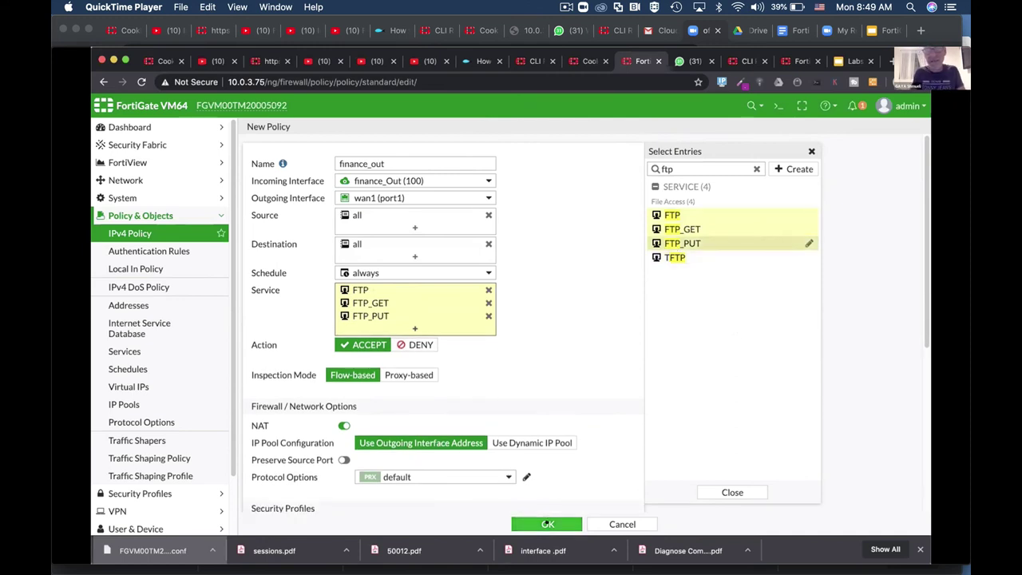
left_click(604, 304)
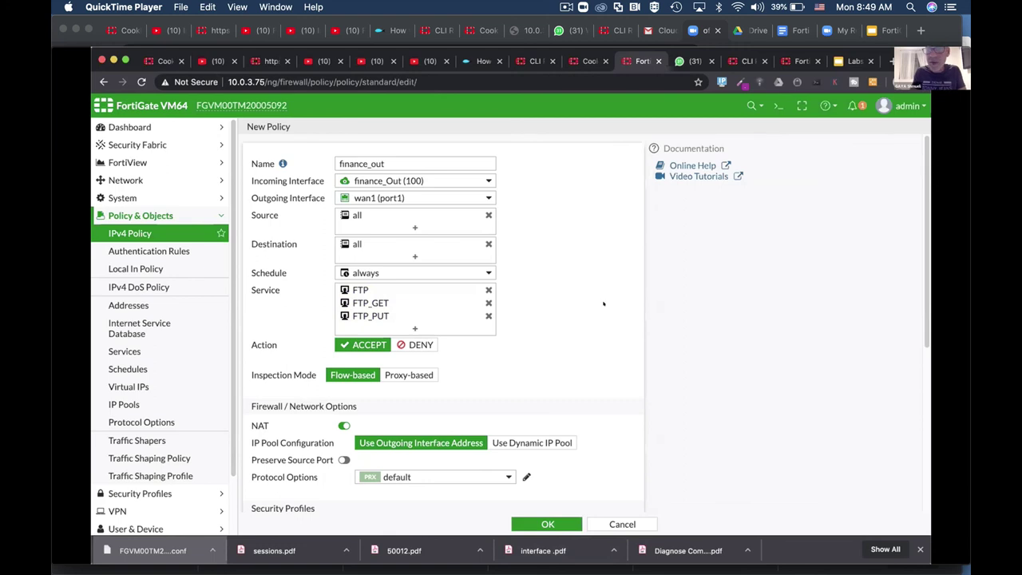
scroll(604, 304, "down", 5)
key("Return")
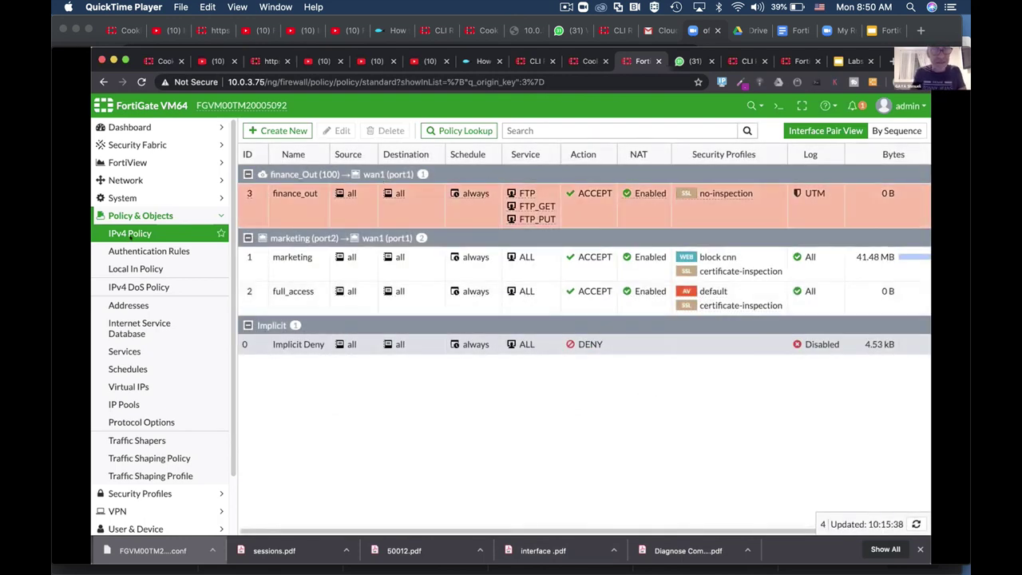
Step: Open the Log & Report section to reach the traffic logs
scroll(136, 447, "down", 3)
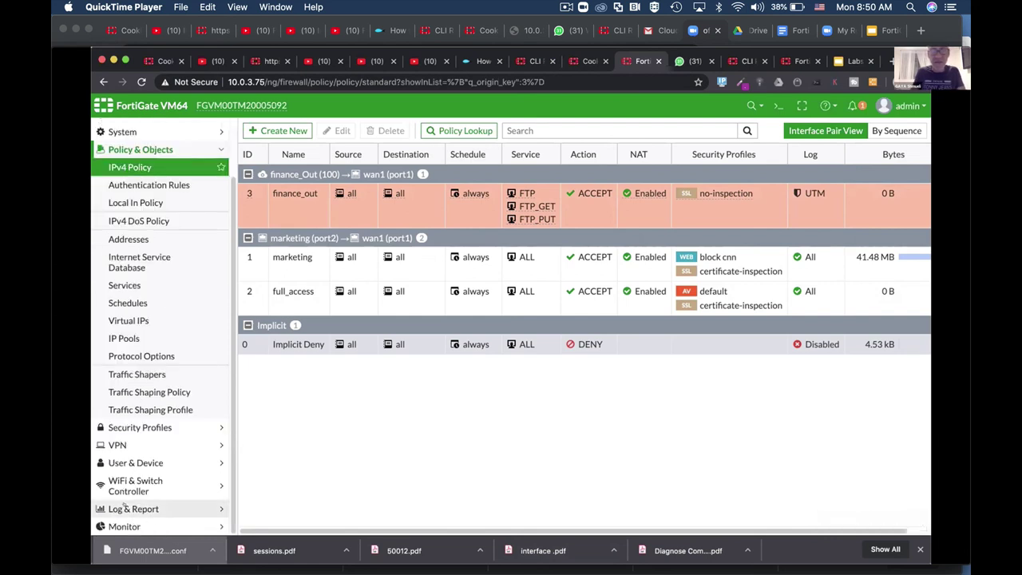
left_click(131, 509)
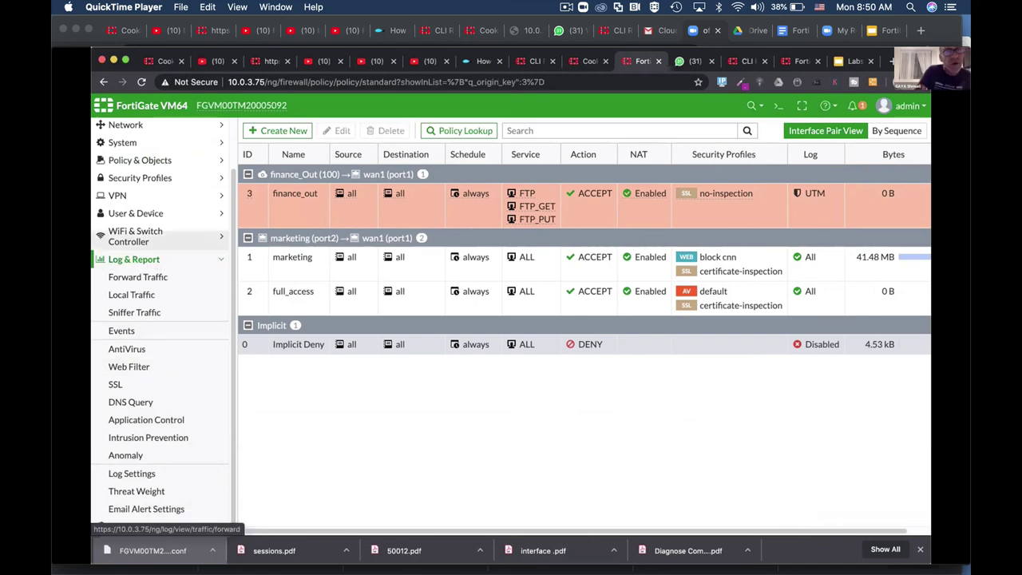